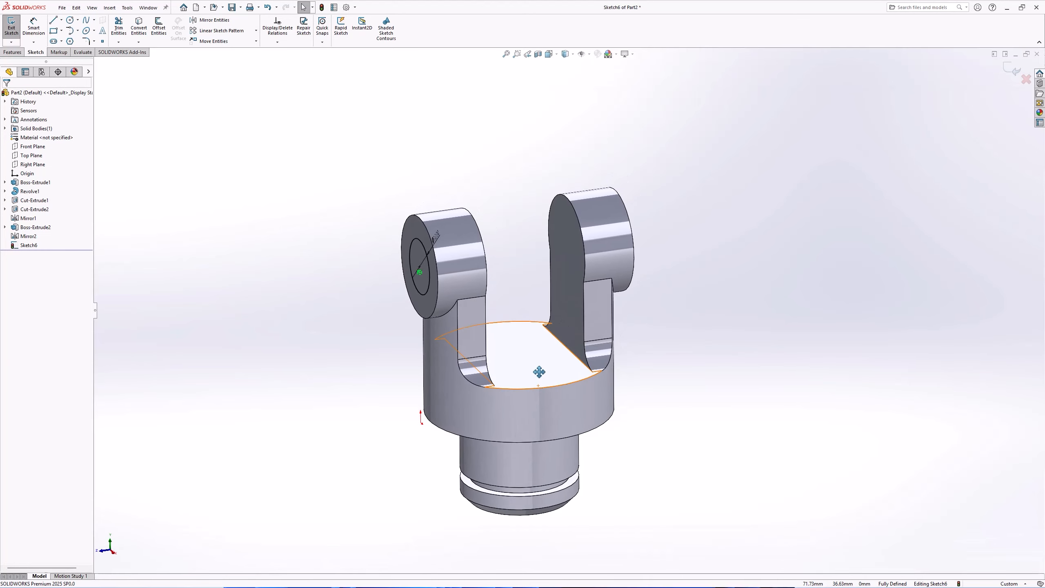
# Exit the sketch and cut-extrude the 12 mm circle in one direction up to the outer face of the opposite lug
pyautogui.click(14, 56)
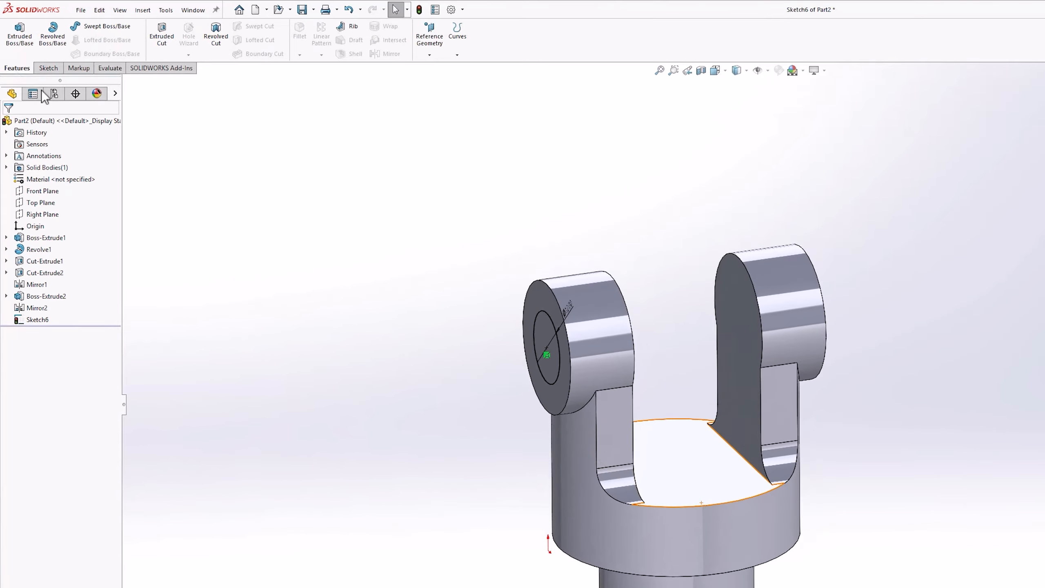
pyautogui.click(137, 40)
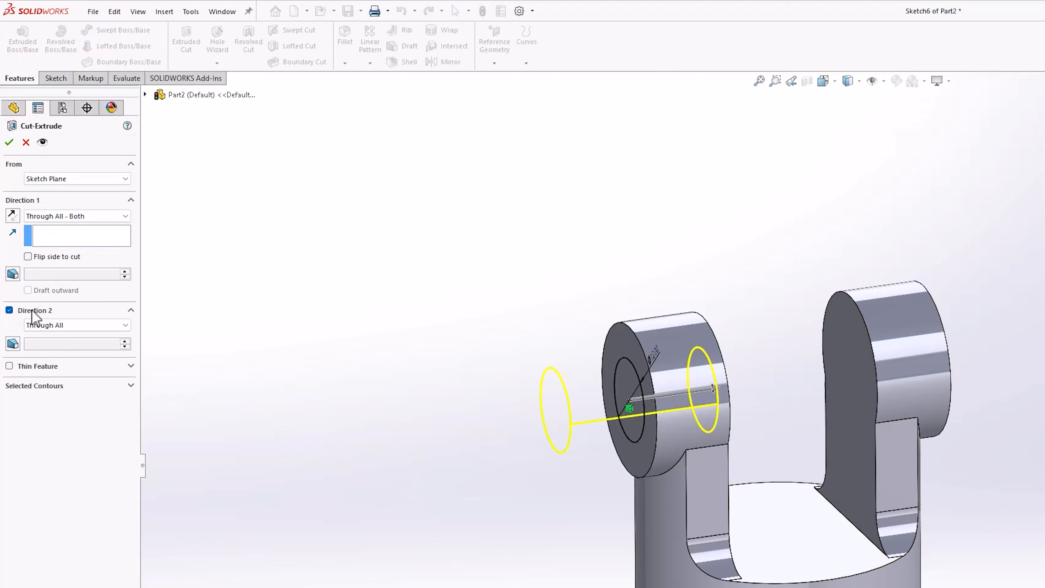
pyautogui.click(9, 310)
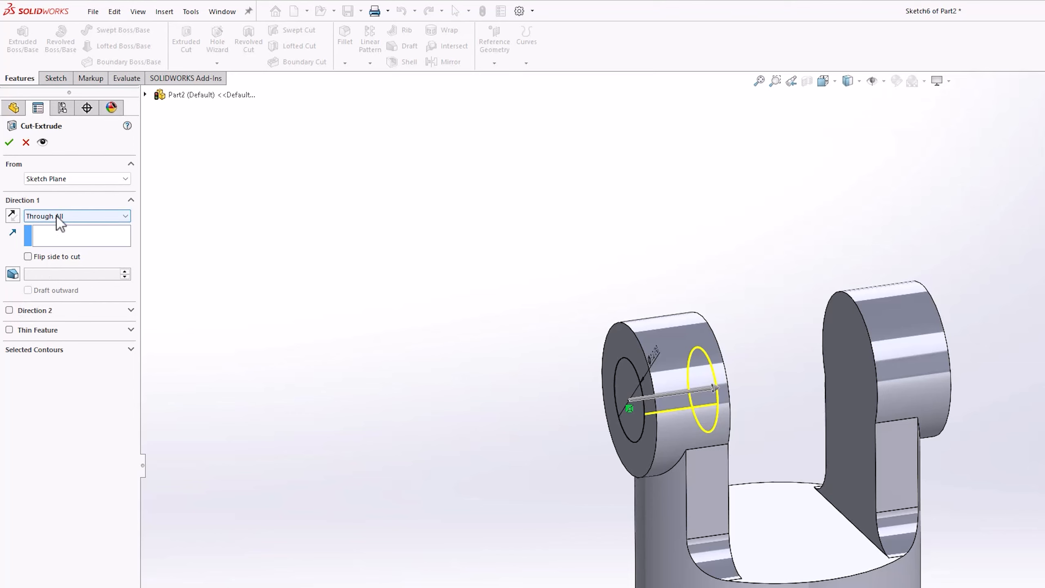
pyautogui.moveTo(718, 305); pyautogui.dragTo(612, 345, button='middle')
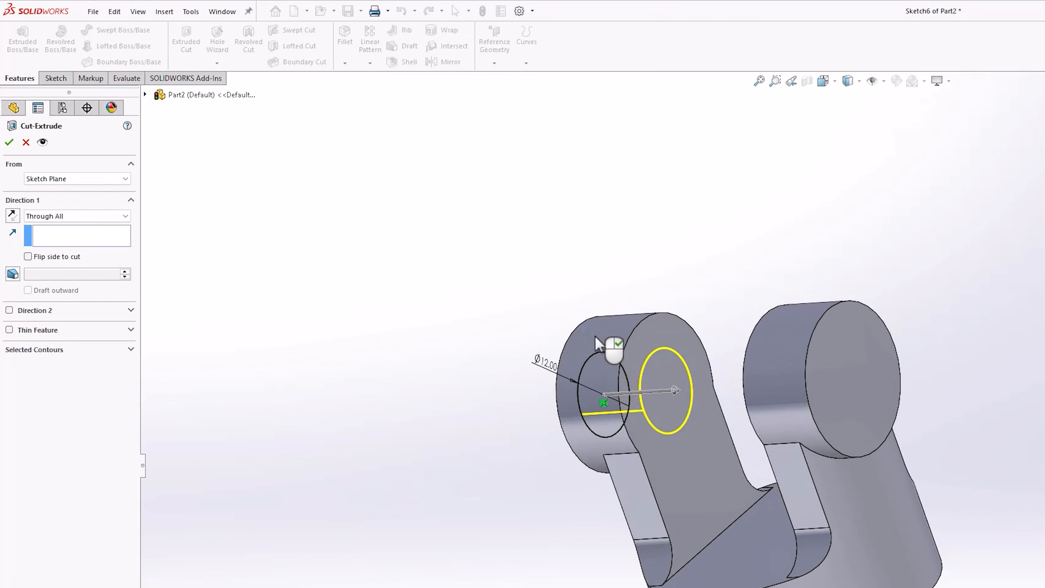
pyautogui.click(99, 216)
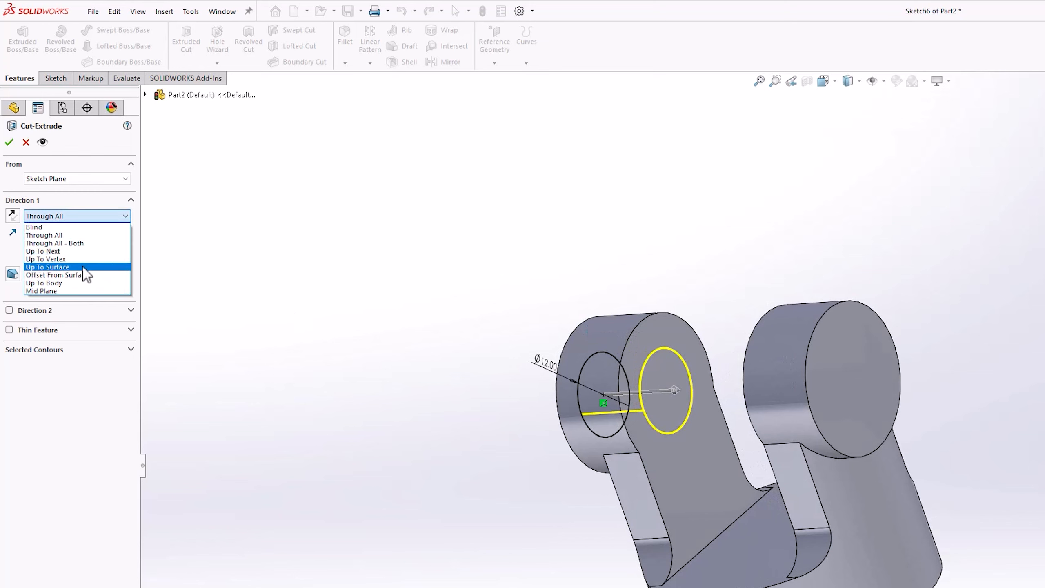
pyautogui.click(58, 267)
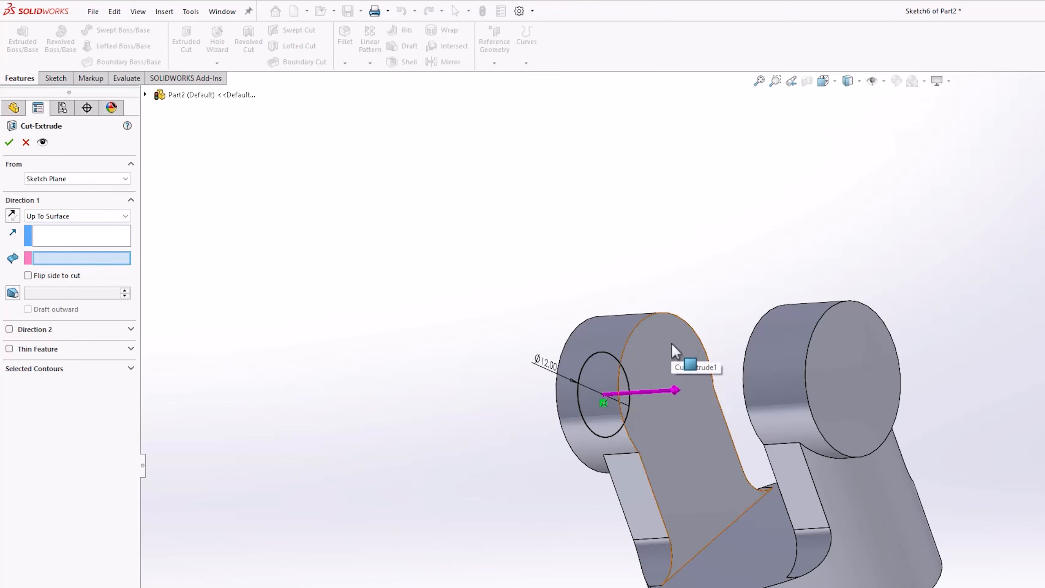
pyautogui.click(876, 336)
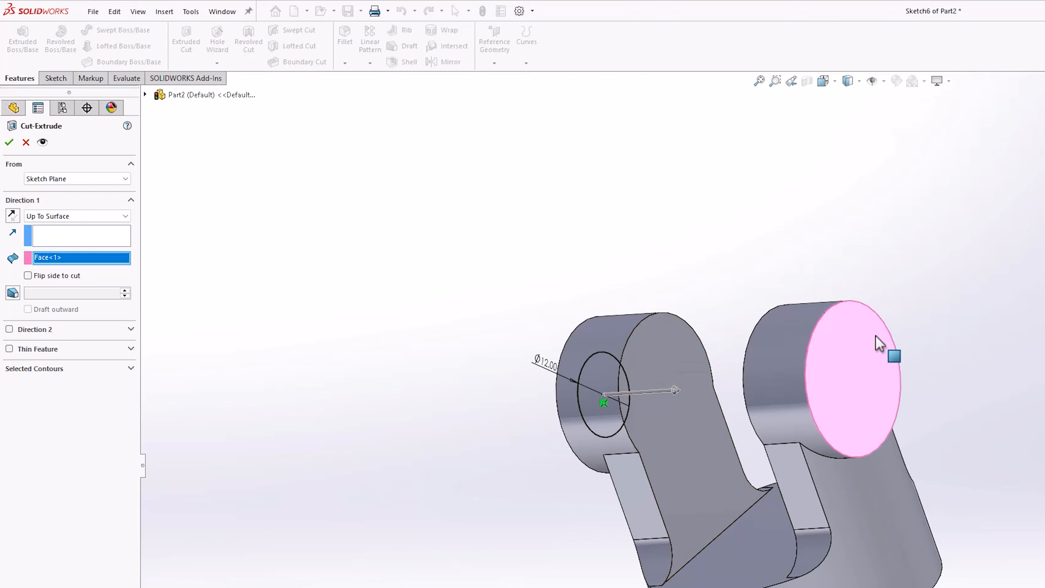
pyautogui.click(9, 142)
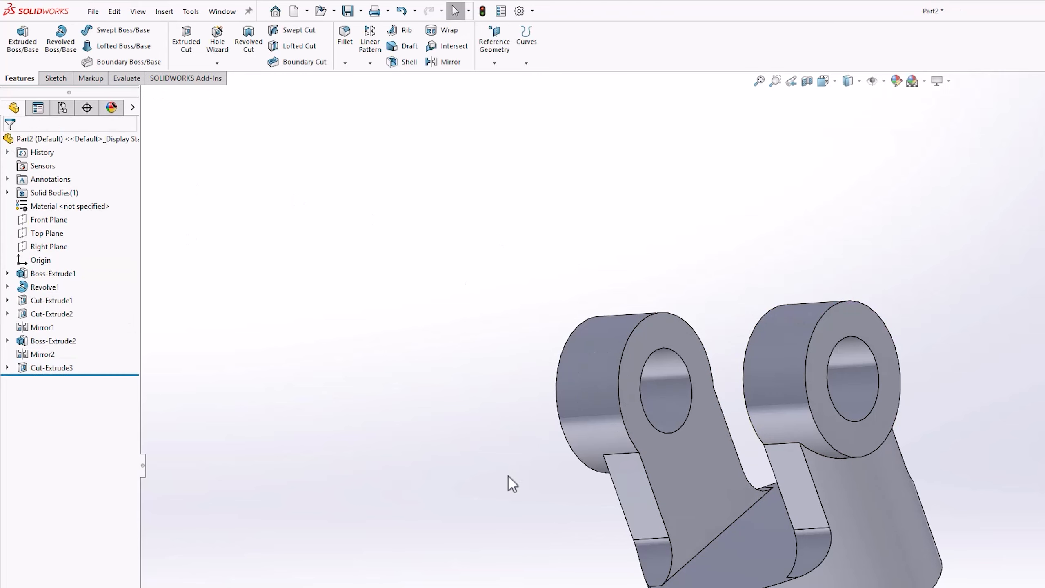
# Fillet the two edges where the lugs' inner faces meet the top of the base with a 5 mm radius
pyautogui.moveTo(509, 484); pyautogui.dragTo(681, 408, button='middle')
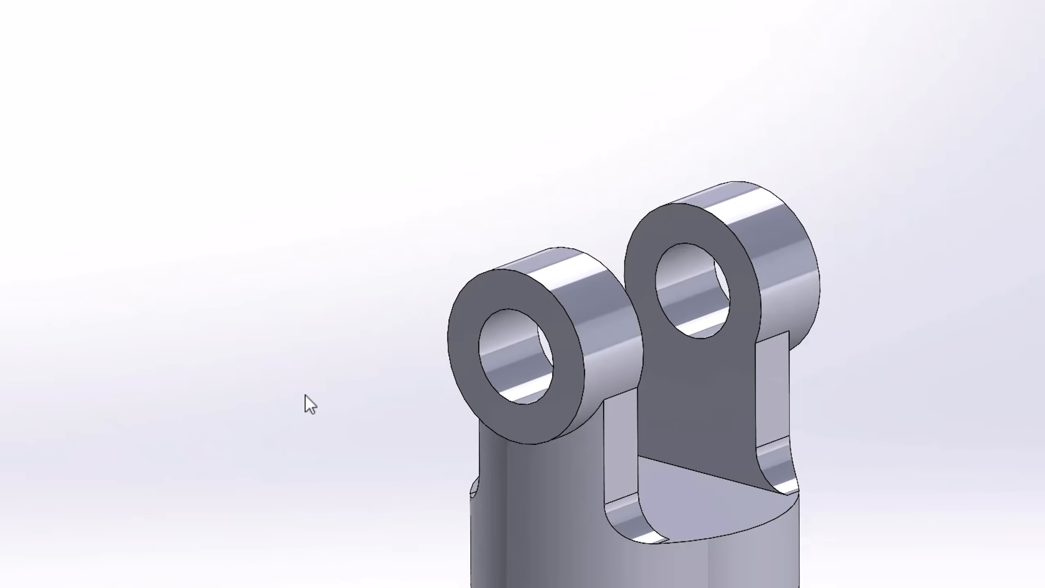
pyautogui.moveTo(305, 394); pyautogui.dragTo(175, 235, button='middle')
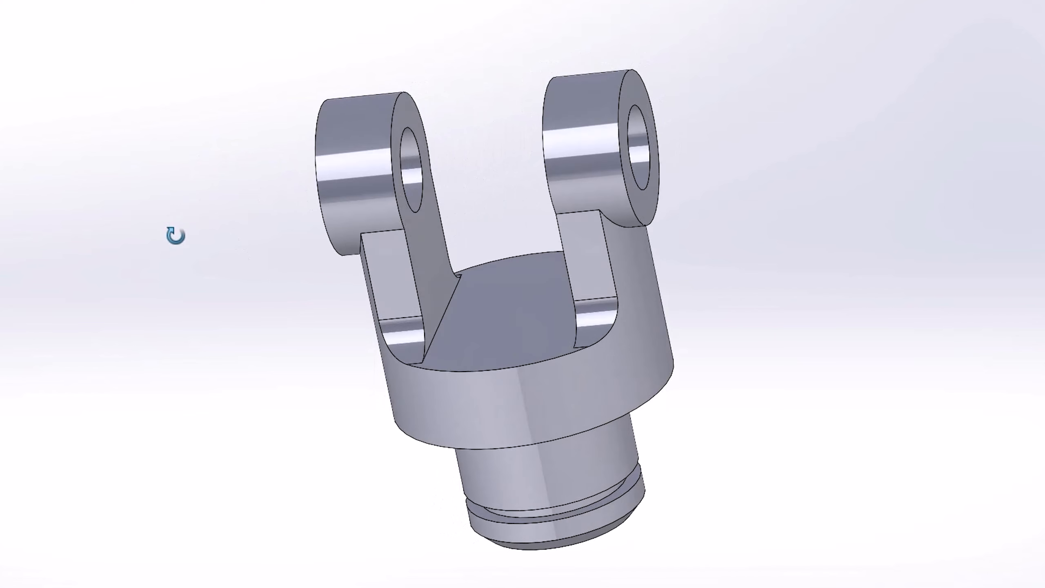
pyautogui.click(450, 302)
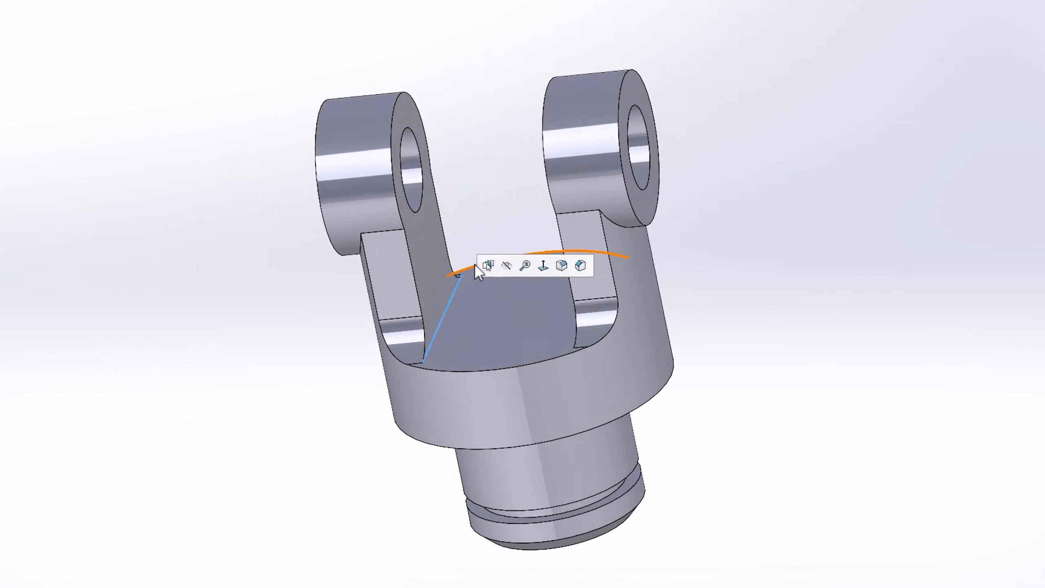
pyautogui.click(560, 268)
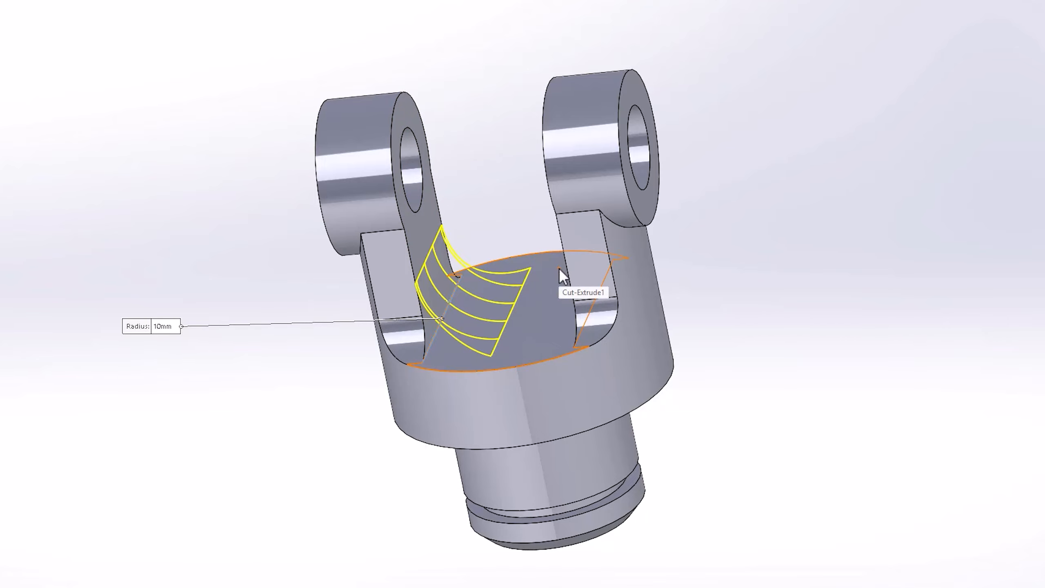
pyautogui.moveTo(559, 268); pyautogui.dragTo(596, 289, button='middle')
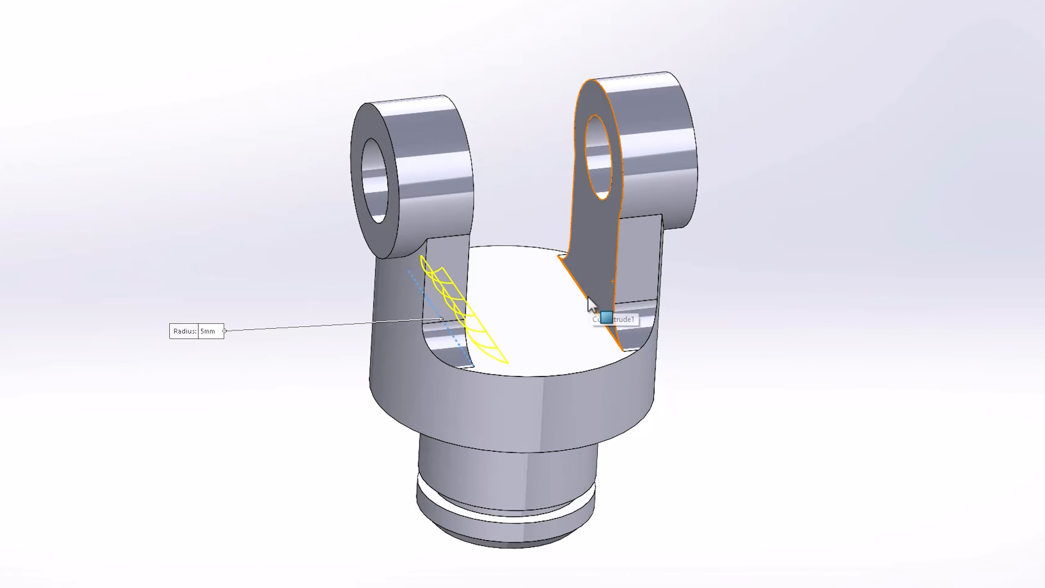
pyautogui.click(588, 297)
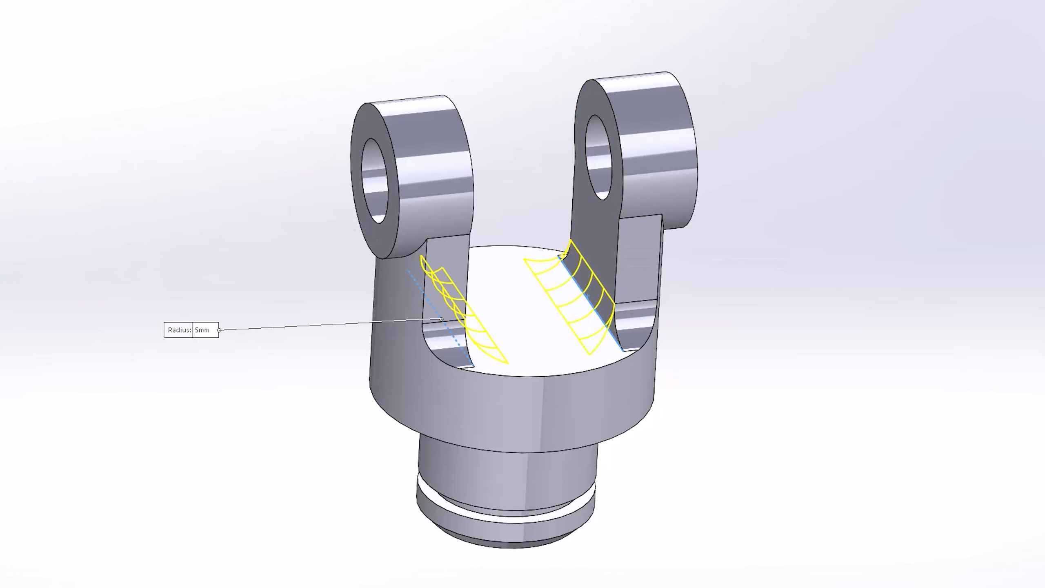
pyautogui.press('Return')
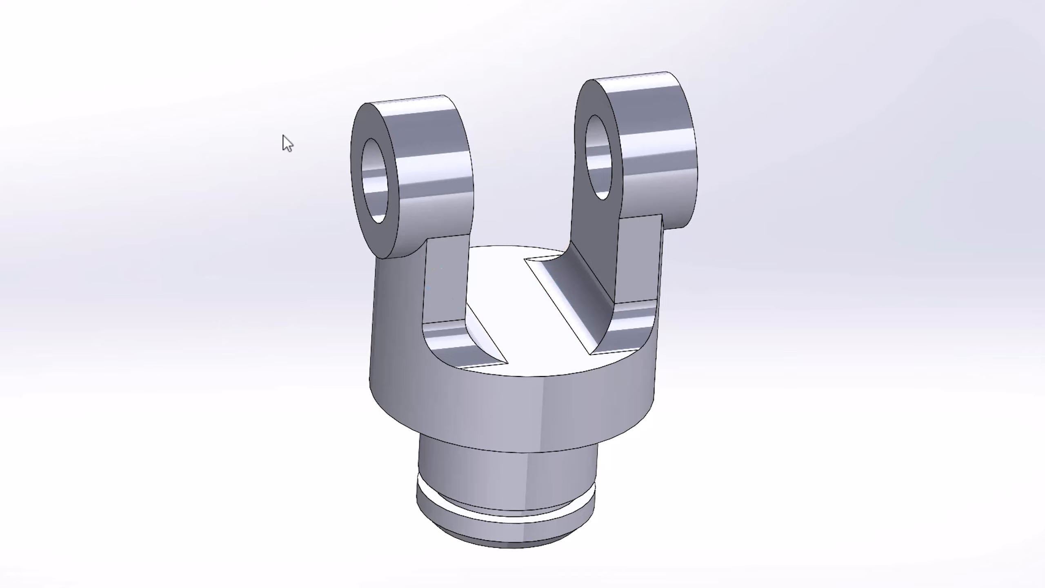
# Start a fillet of 1.5 mm radius on the inner edges where the first lug meets the base
pyautogui.click(447, 238)
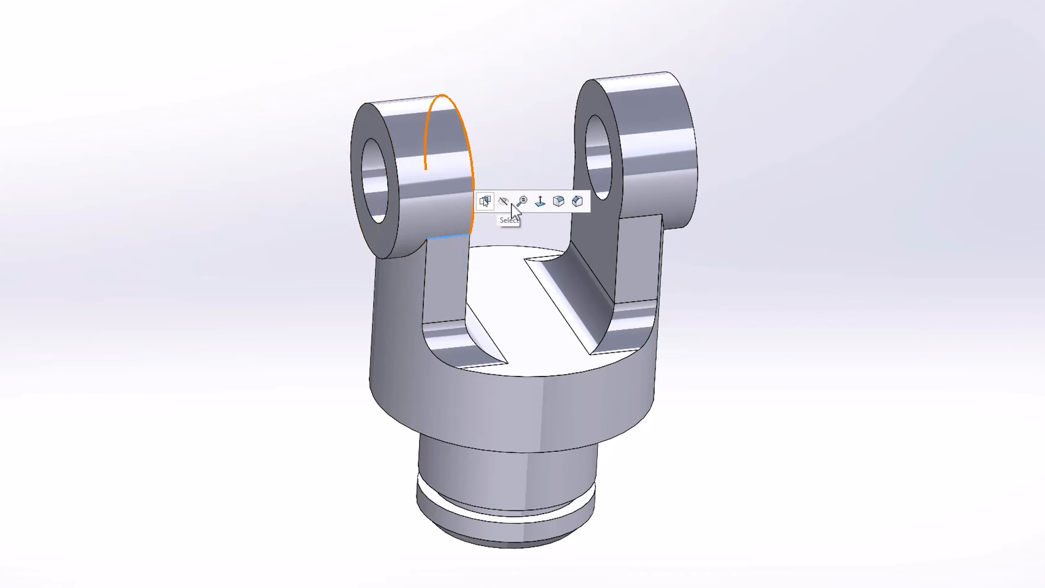
pyautogui.click(560, 203)
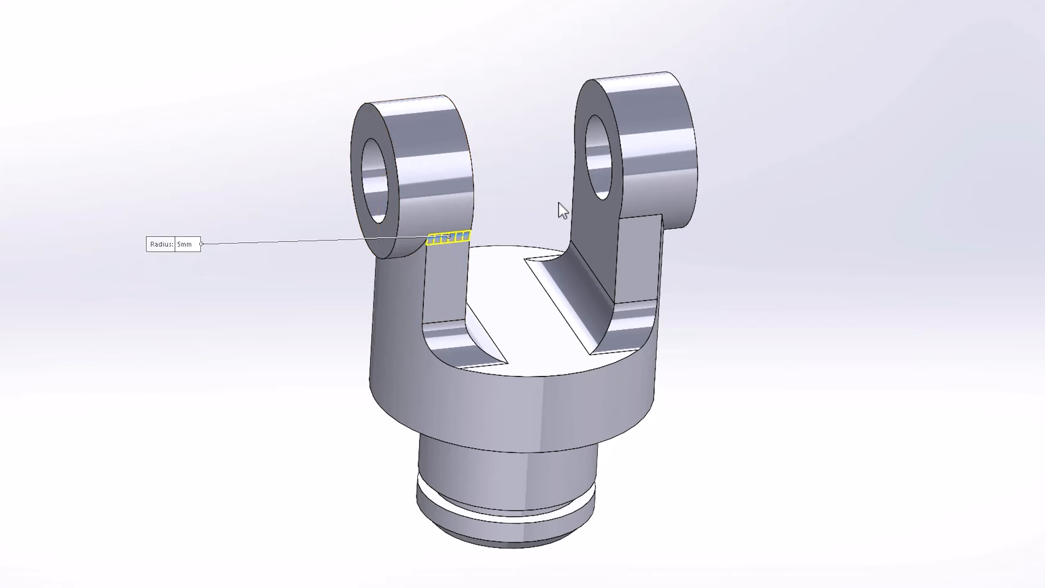
pyautogui.write('1.5')
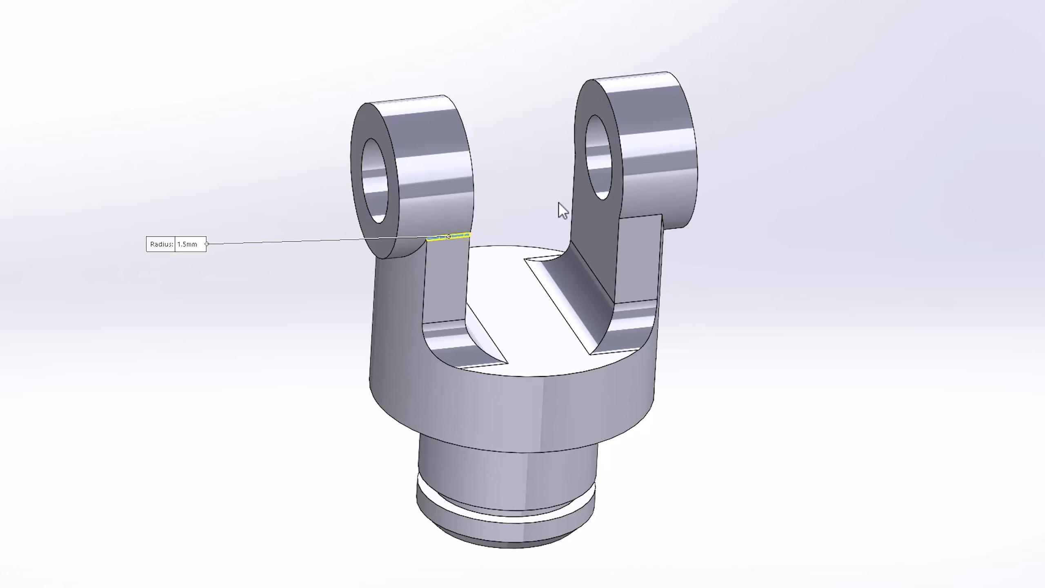
pyautogui.click(424, 248)
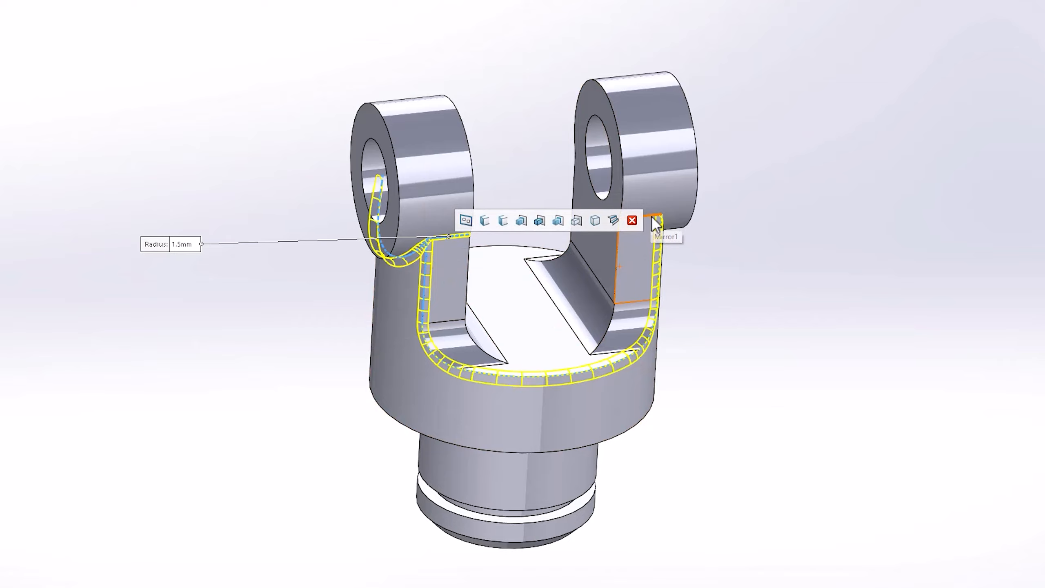
# Add the remaining inner lug and base edges to the 1.5 mm fillet and apply it
pyautogui.moveTo(686, 280); pyautogui.dragTo(303, 334, button='middle')
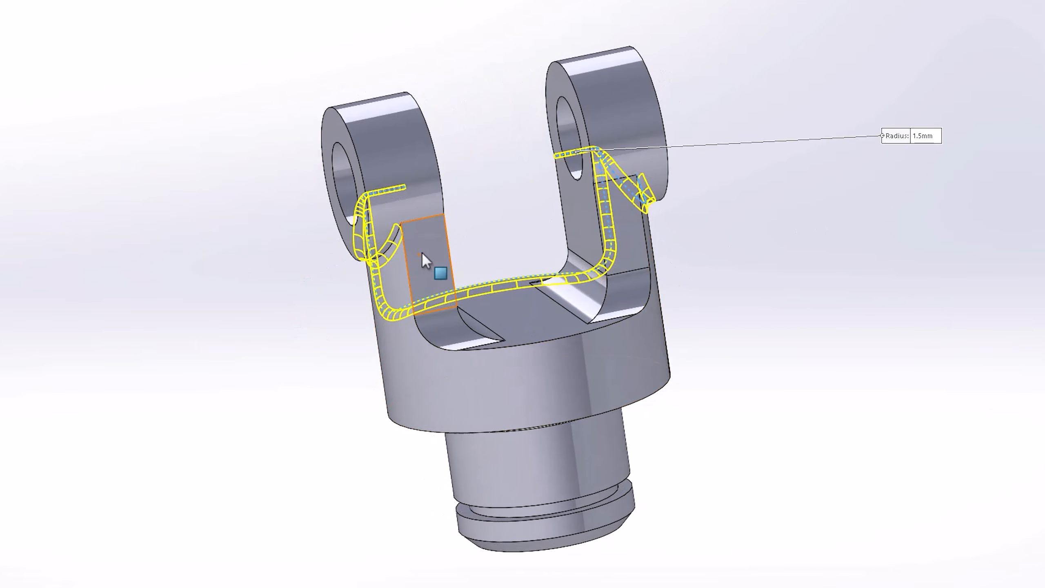
pyautogui.click(428, 219)
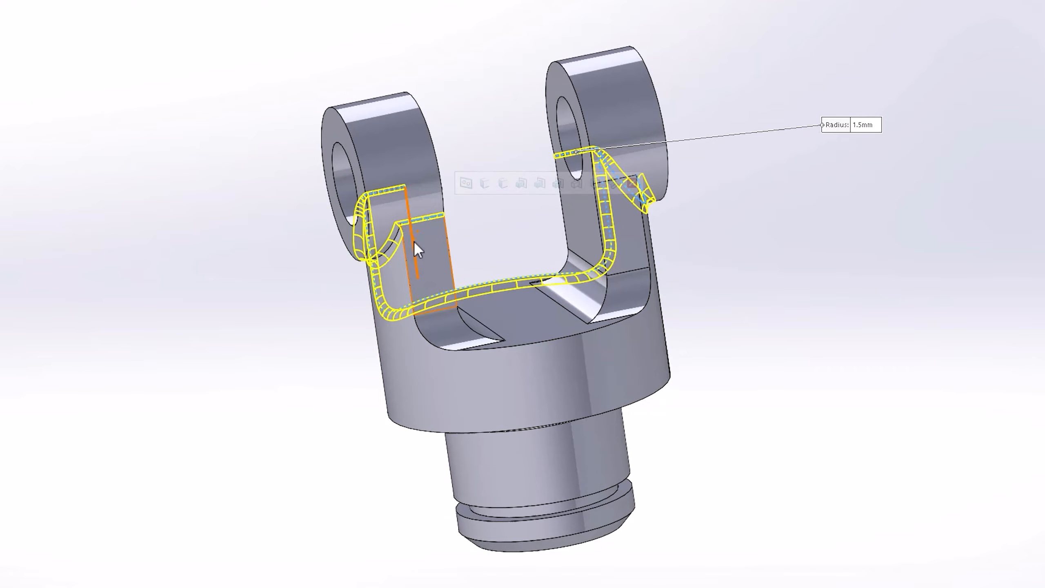
pyautogui.click(405, 257)
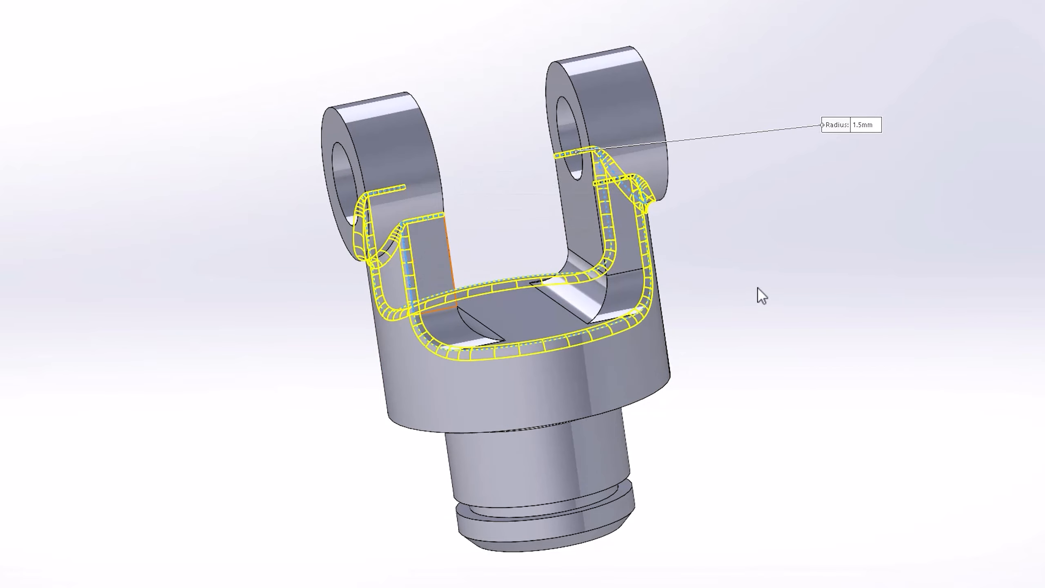
pyautogui.moveTo(759, 294); pyautogui.dragTo(816, 298, button='middle')
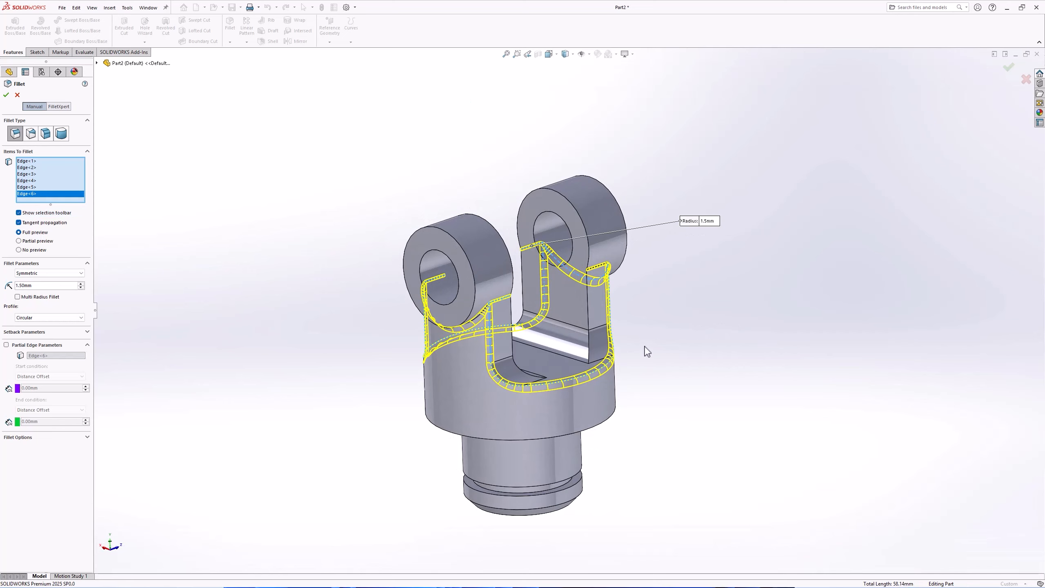
pyautogui.click(6, 95)
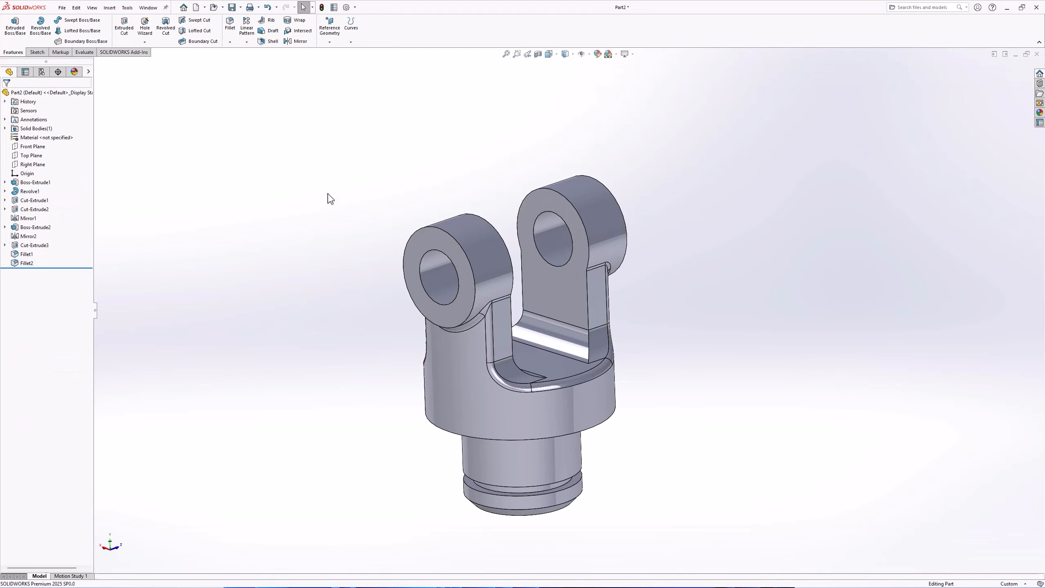
# Chamfer the outer circular edge of the near lug by 0.5 mm at 45 degrees
pyautogui.moveTo(341, 210); pyautogui.dragTo(335, 184, button='middle')
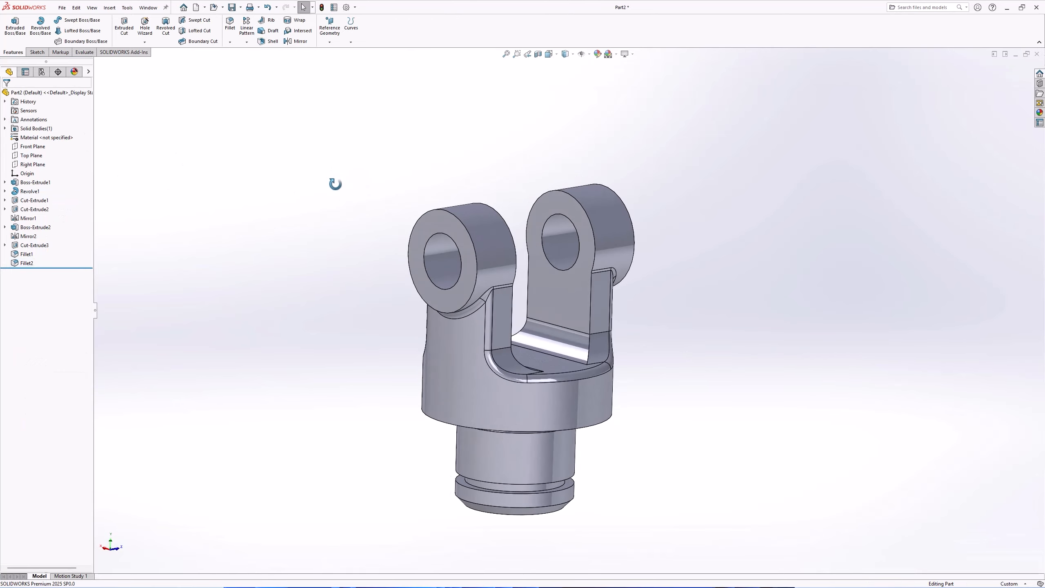
pyautogui.click(426, 211)
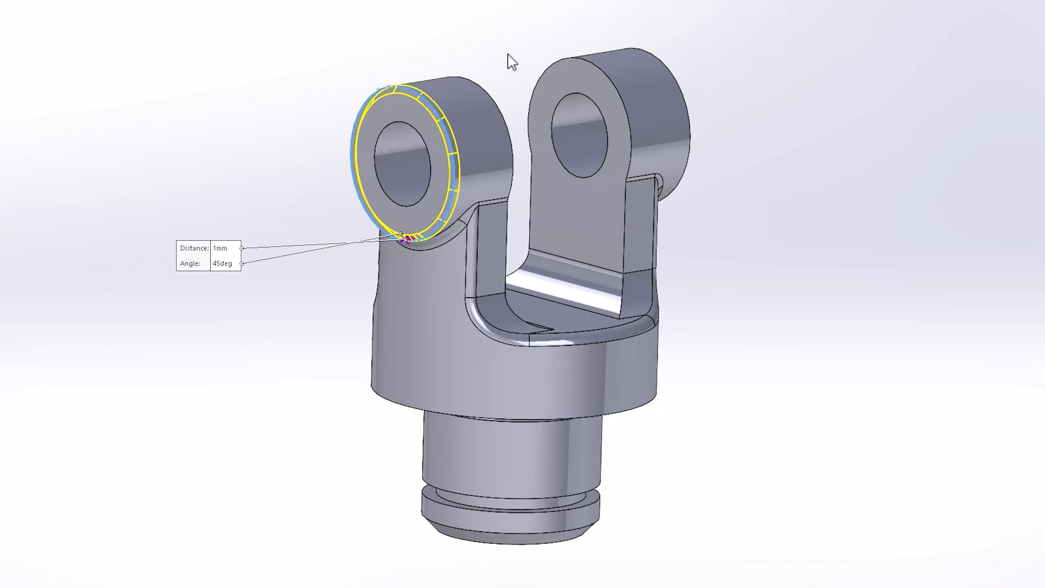
pyautogui.write('0.5')
pyautogui.press('Return')
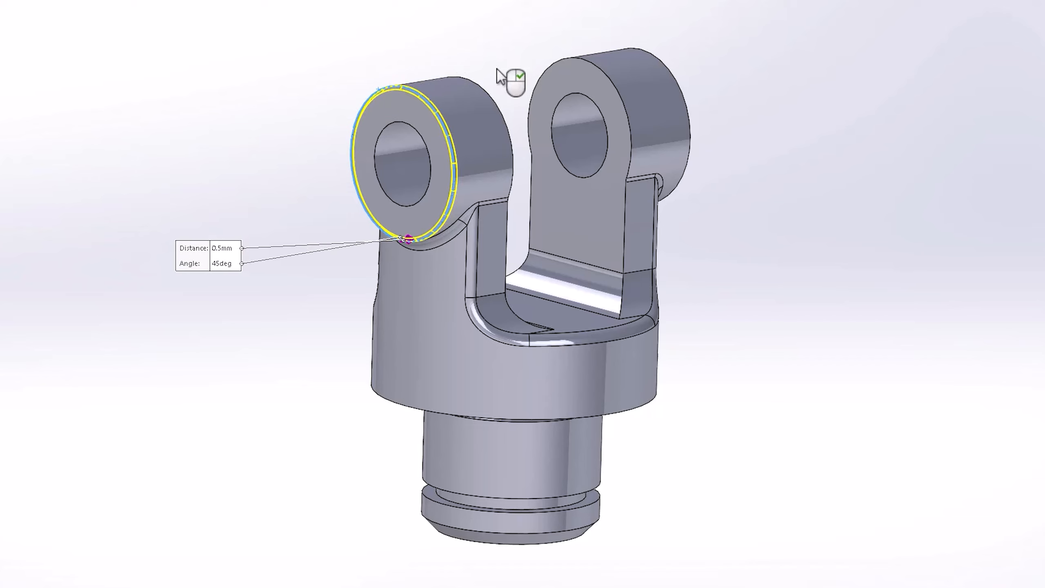
# Add the hole edge and the other lug's outer and hole edges to the chamfer and apply it
pyautogui.click(424, 138)
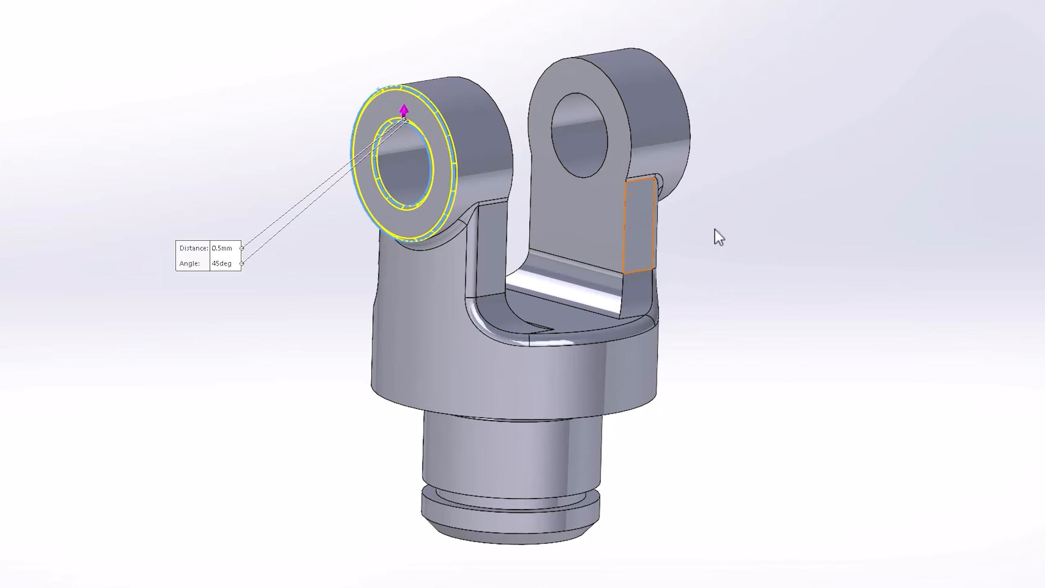
pyautogui.moveTo(715, 227); pyautogui.dragTo(533, 229, button='middle')
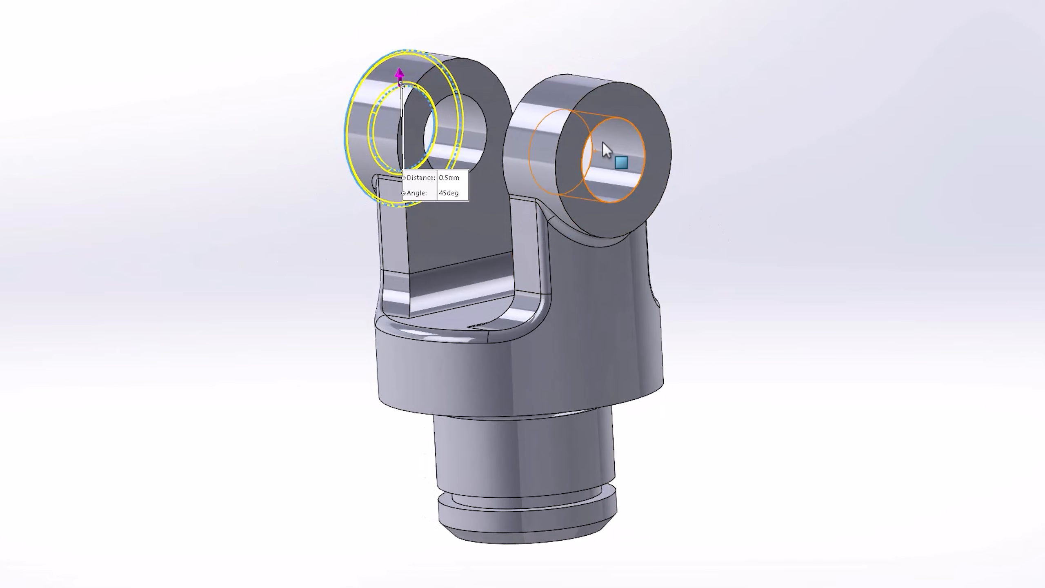
pyautogui.click(603, 86)
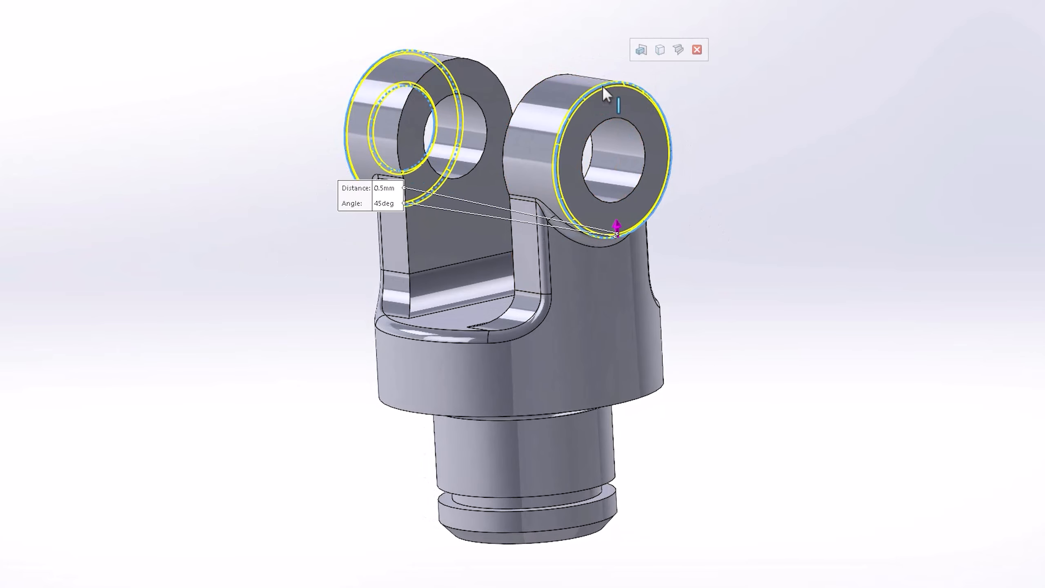
pyautogui.click(615, 118)
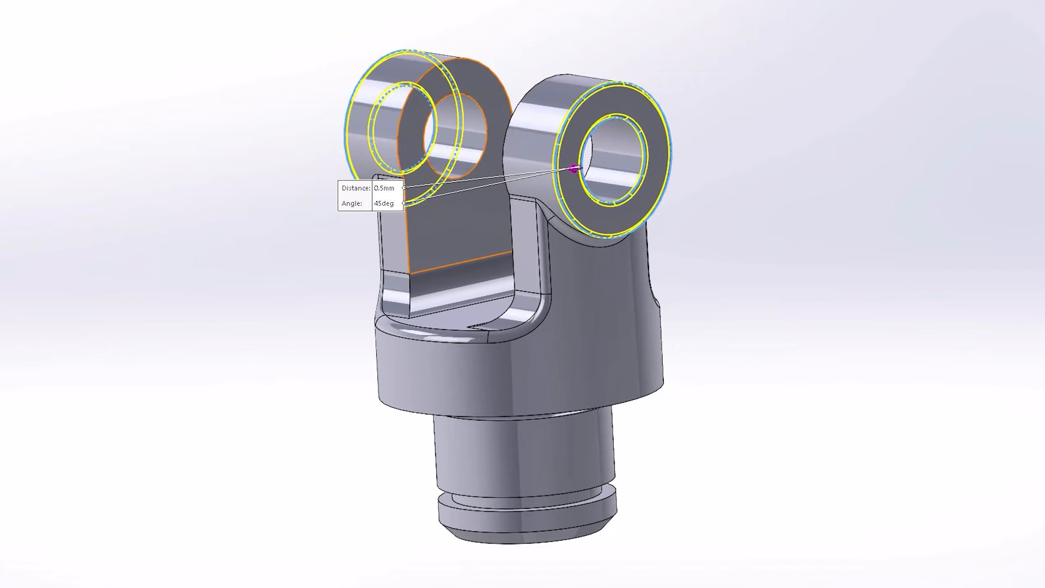
pyautogui.click(6, 90)
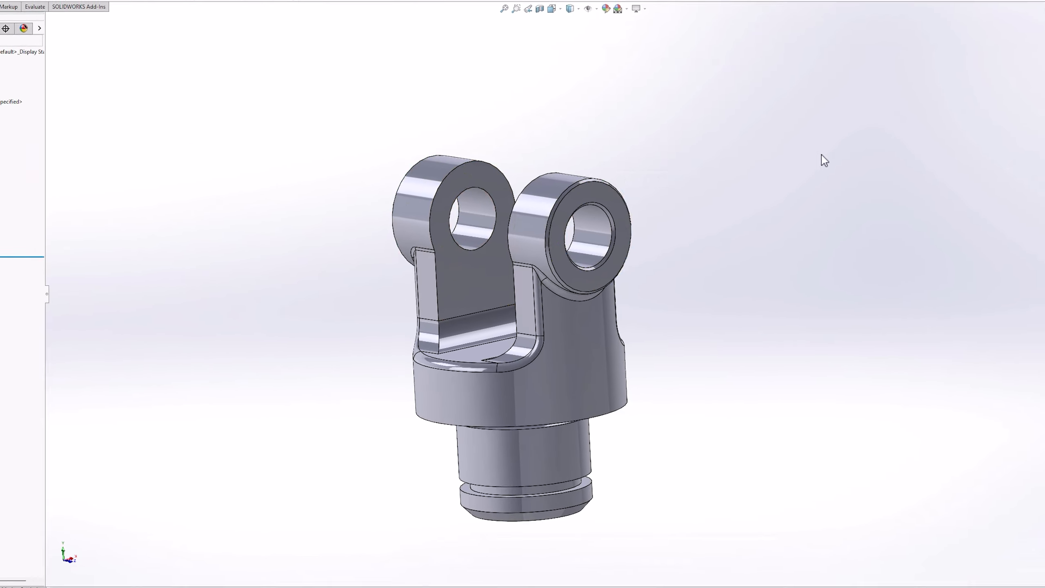
# Assign AISI 304 from the SOLIDWORKS Materials steel library as the part's material
pyautogui.press('space')
pyautogui.click(881, 215)
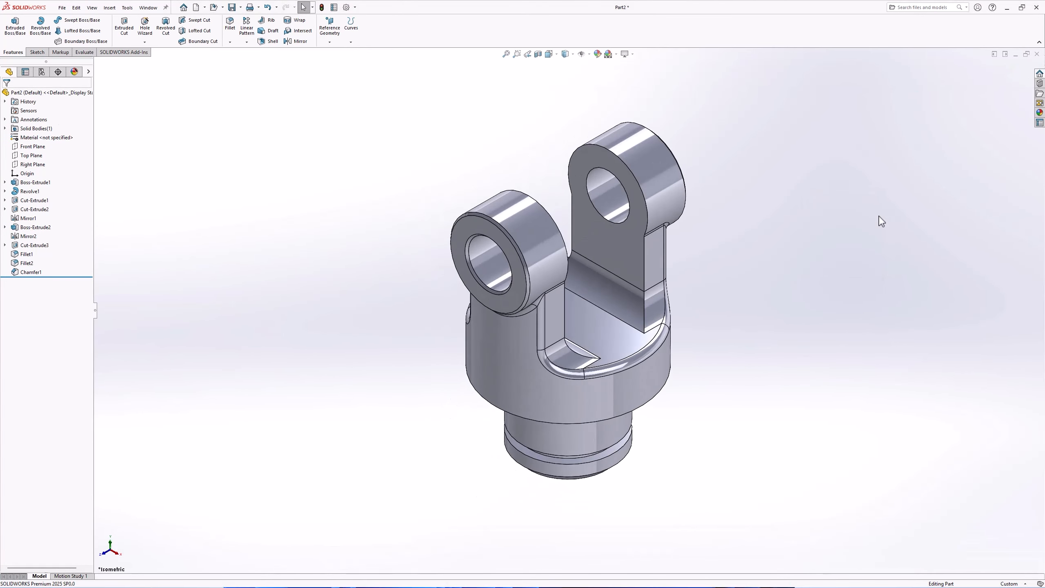
pyautogui.keyDown('ctrl'); pyautogui.moveTo(819, 303); pyautogui.dragTo(784, 312, button='middle'); pyautogui.keyUp('ctrl')
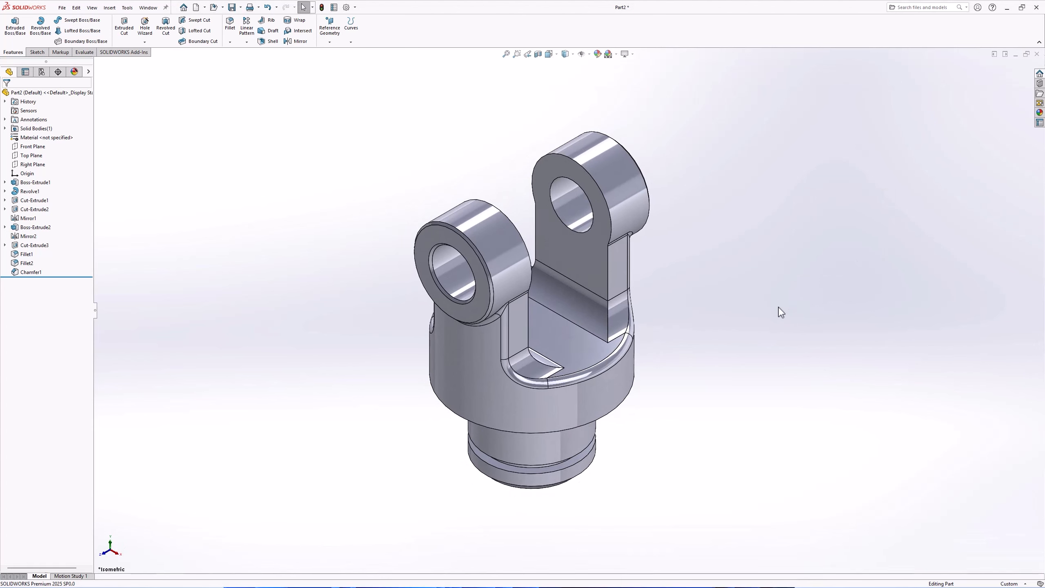
pyautogui.rightClick(61, 138)
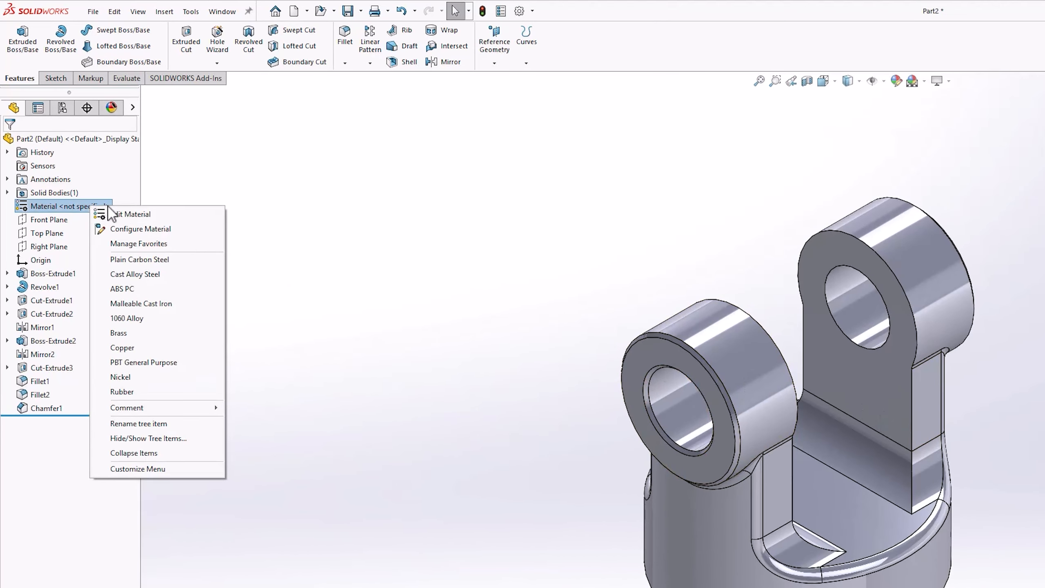
pyautogui.click(143, 215)
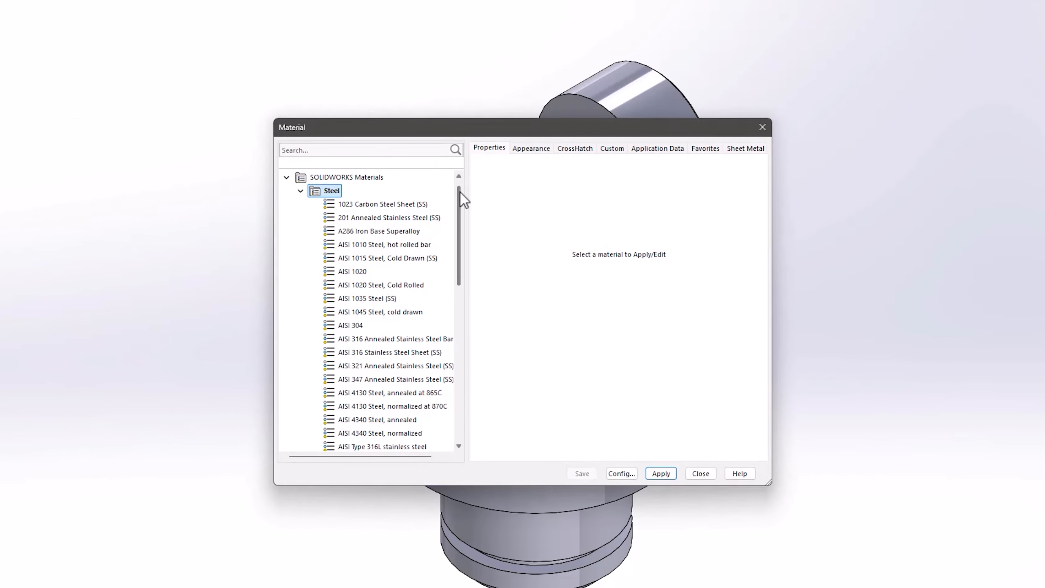
pyautogui.moveTo(562, 247); pyautogui.dragTo(562, 296)
pyautogui.moveTo(460, 241); pyautogui.dragTo(464, 185)
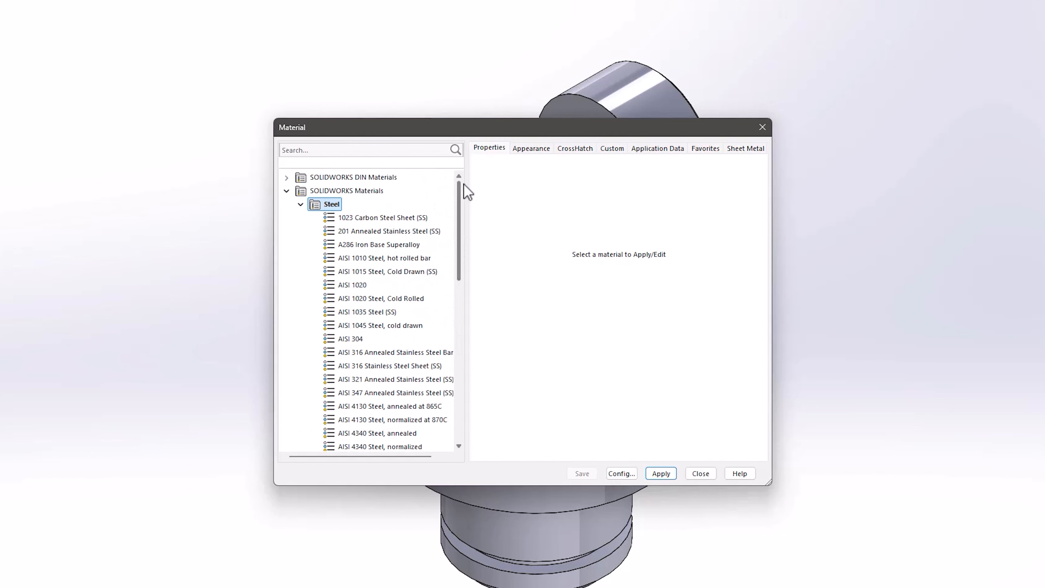
pyautogui.click(355, 339)
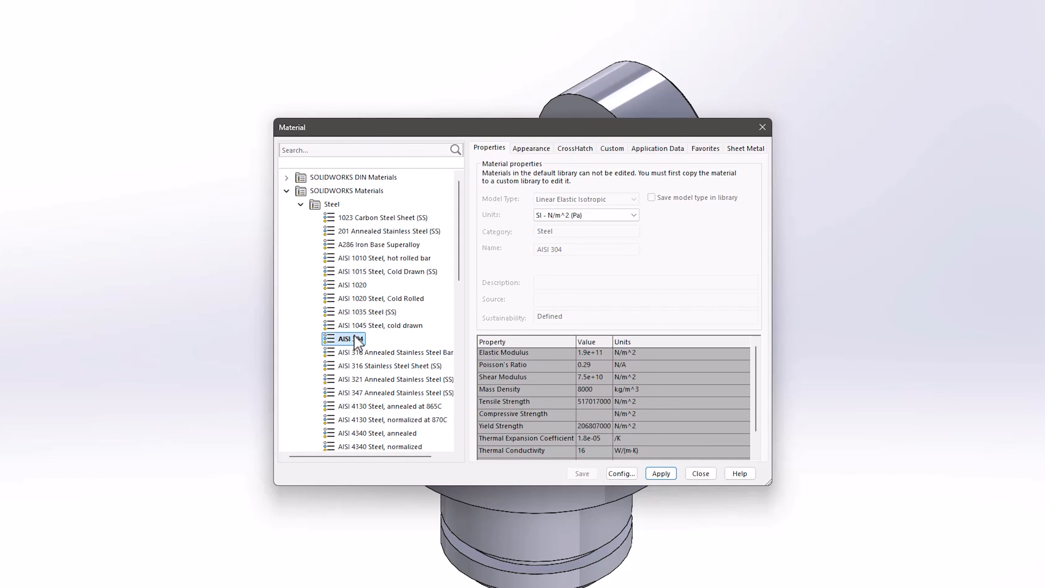
pyautogui.click(662, 474)
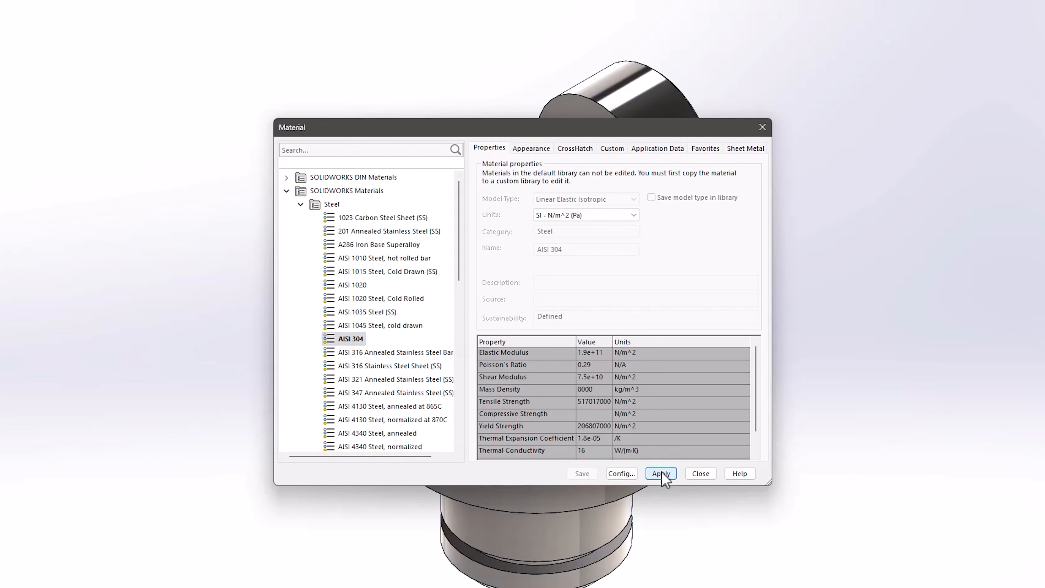
pyautogui.click(699, 475)
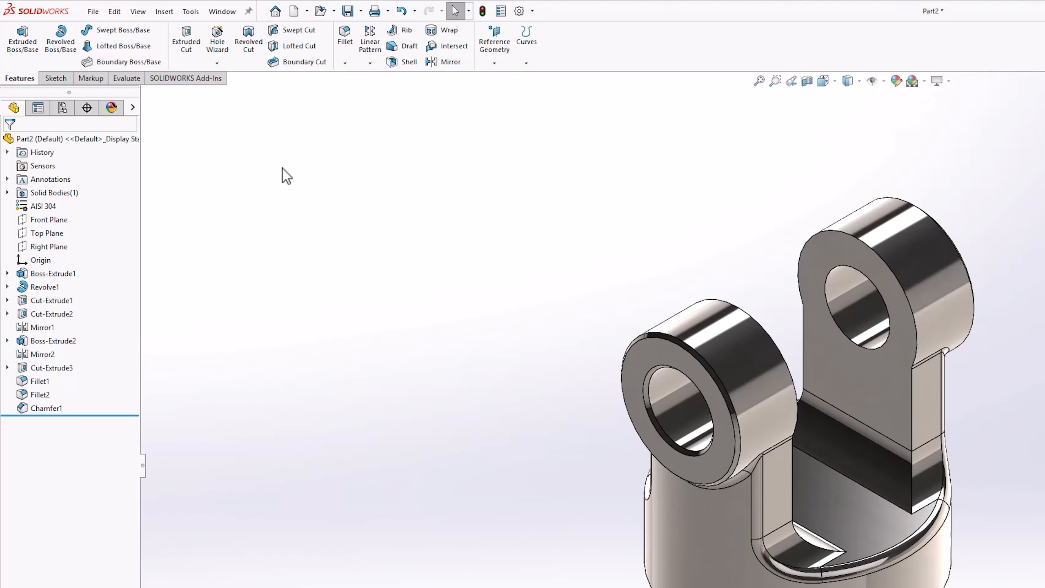
# Open the part's mass properties to review them, then close the report
pyautogui.click(129, 79)
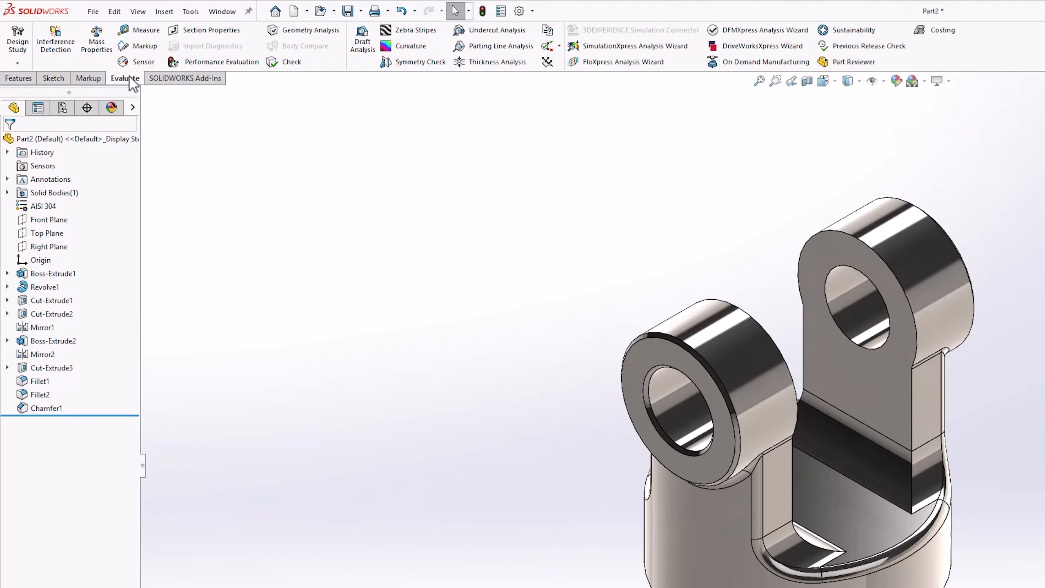
pyautogui.click(103, 50)
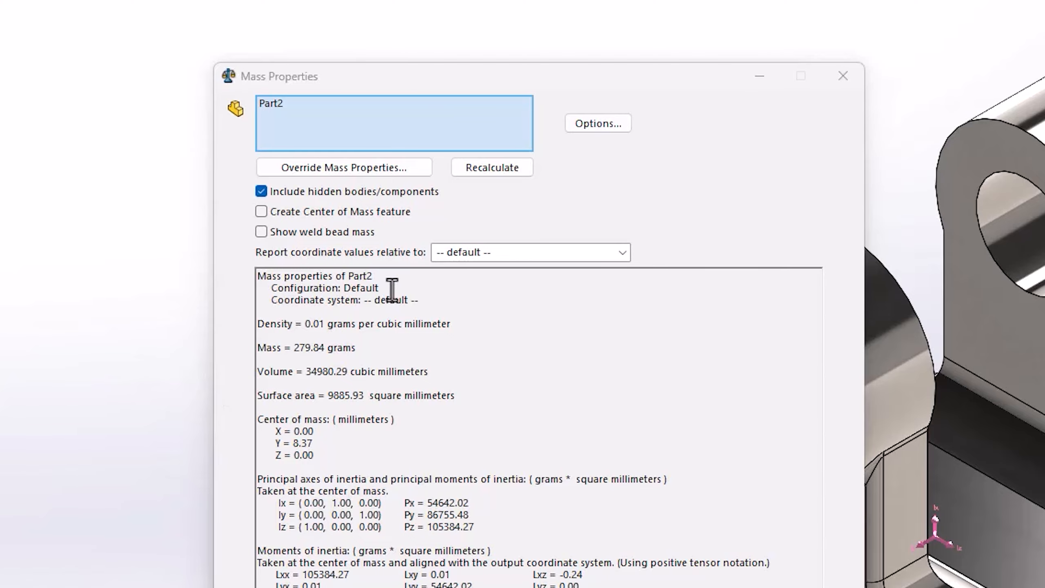
pyautogui.click(843, 76)
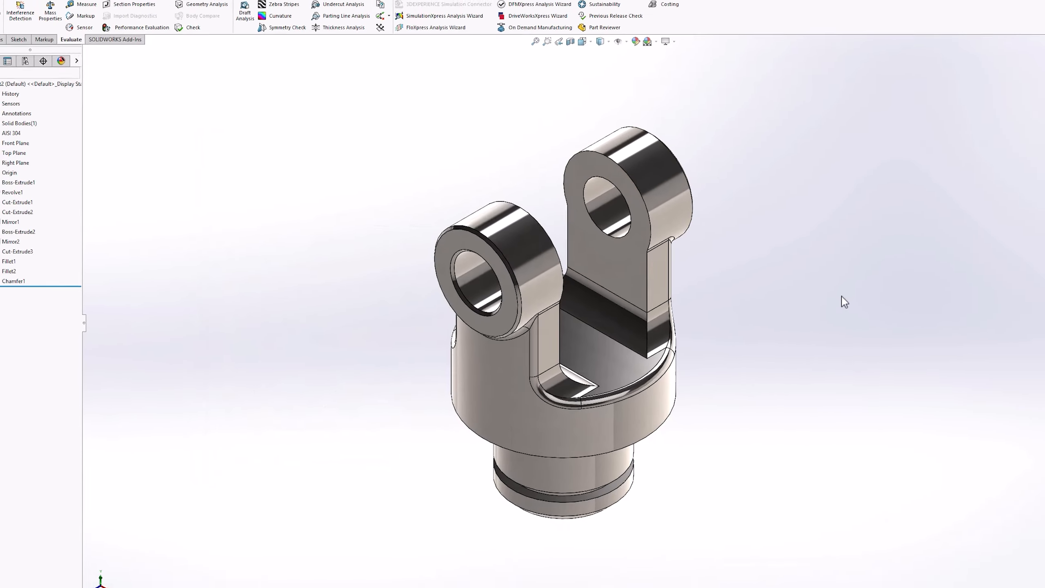
# Change the pin hole diameter dimension to 10 mm and rebuild the part
pyautogui.keyDown('ctrl'); pyautogui.moveTo(735, 350); pyautogui.dragTo(678, 341, button='middle'); pyautogui.keyUp('ctrl')
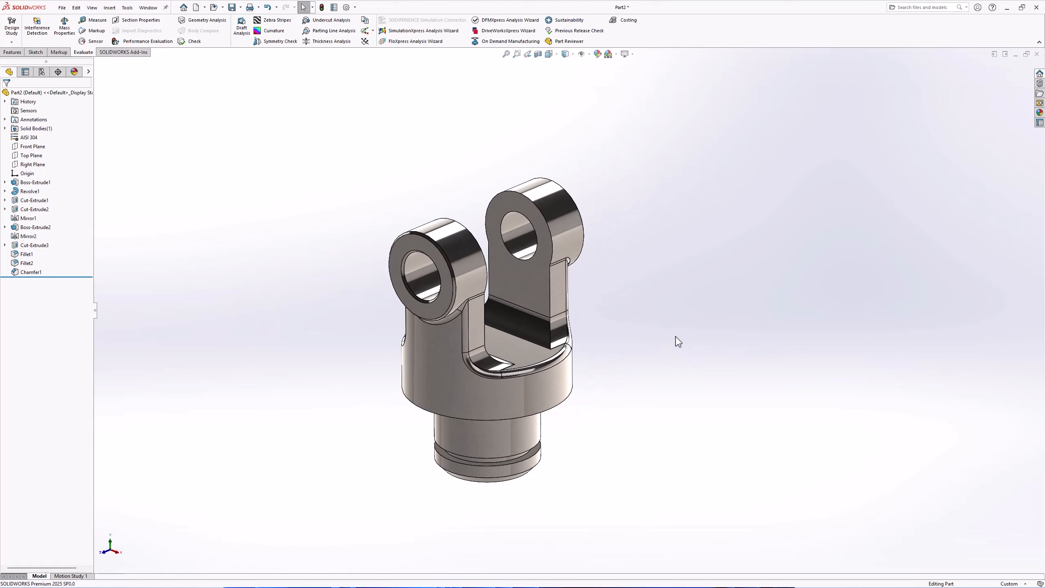
pyautogui.click(424, 288)
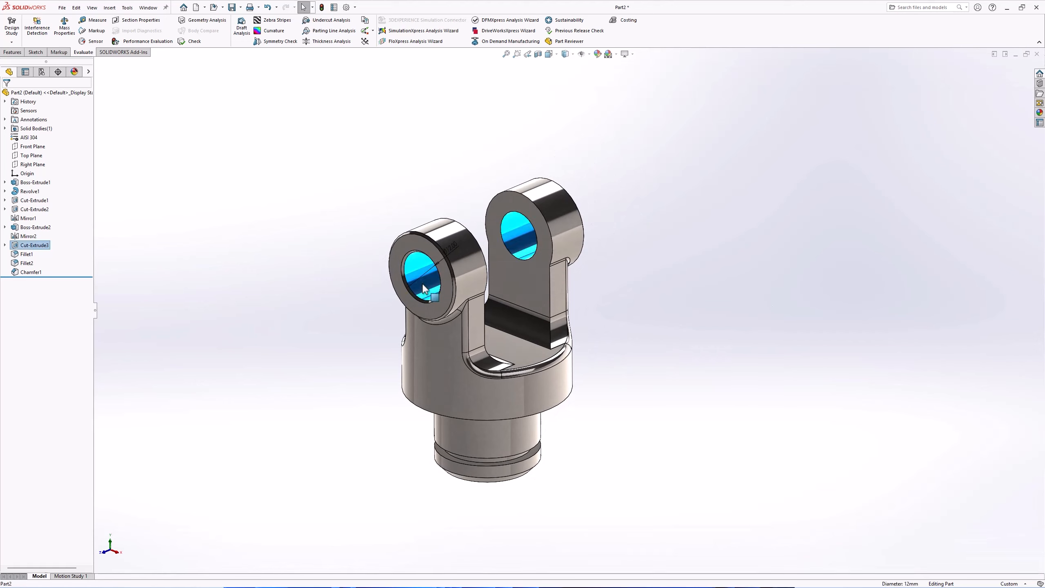
pyautogui.doubleClick(455, 249)
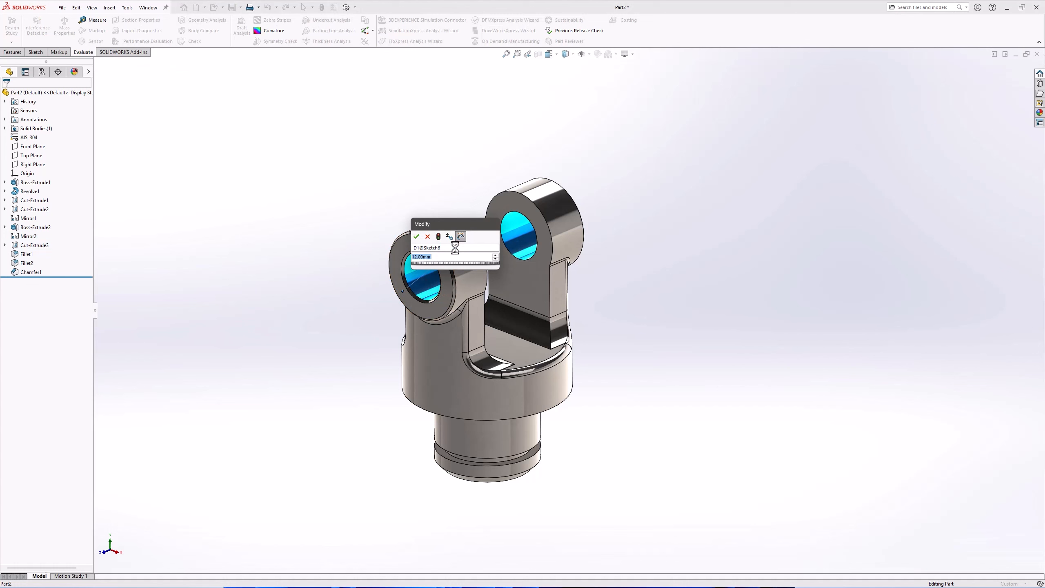
pyautogui.write('10')
pyautogui.press('Return')
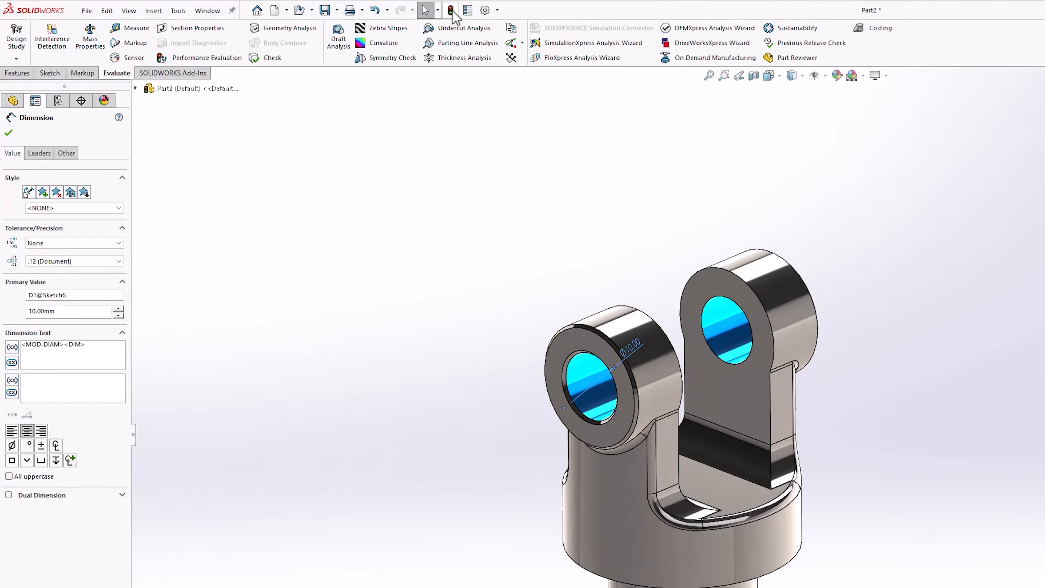
pyautogui.click(323, 8)
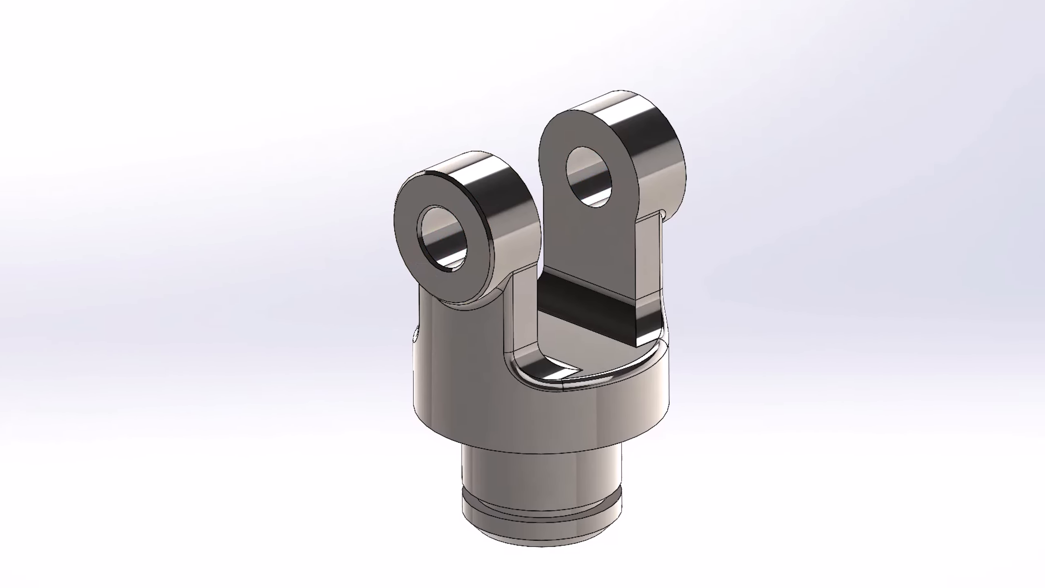
# Set the vertical height dimension of the yoke's main body to 38 mm and rebuild
pyautogui.click(635, 386)
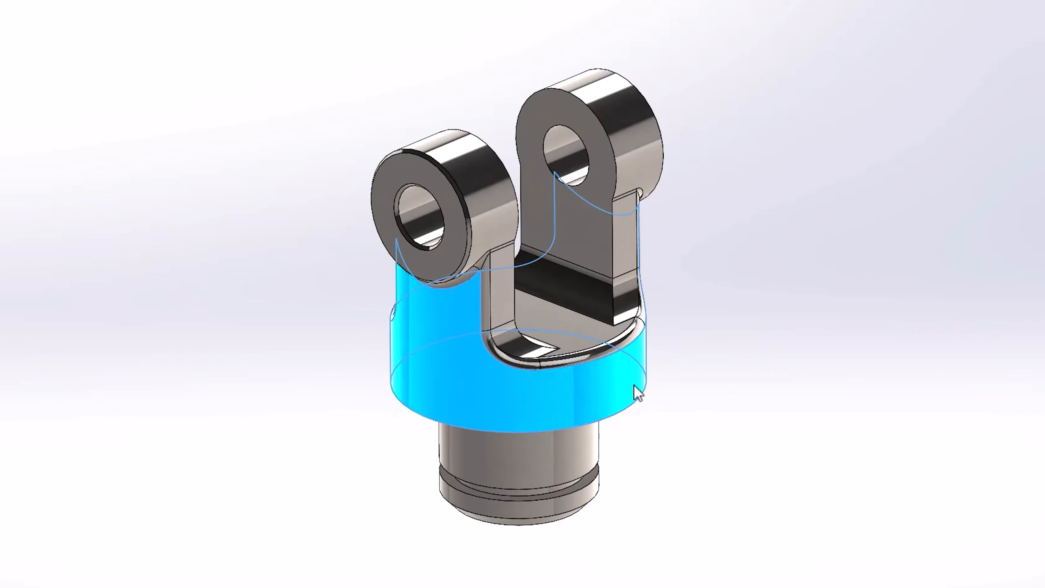
pyautogui.doubleClick(737, 380)
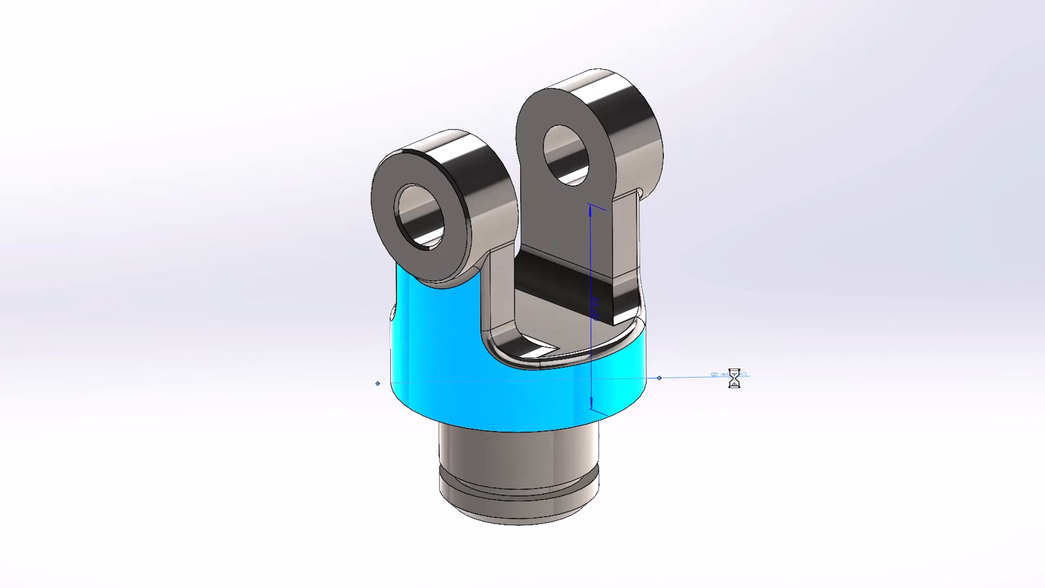
pyautogui.write('38')
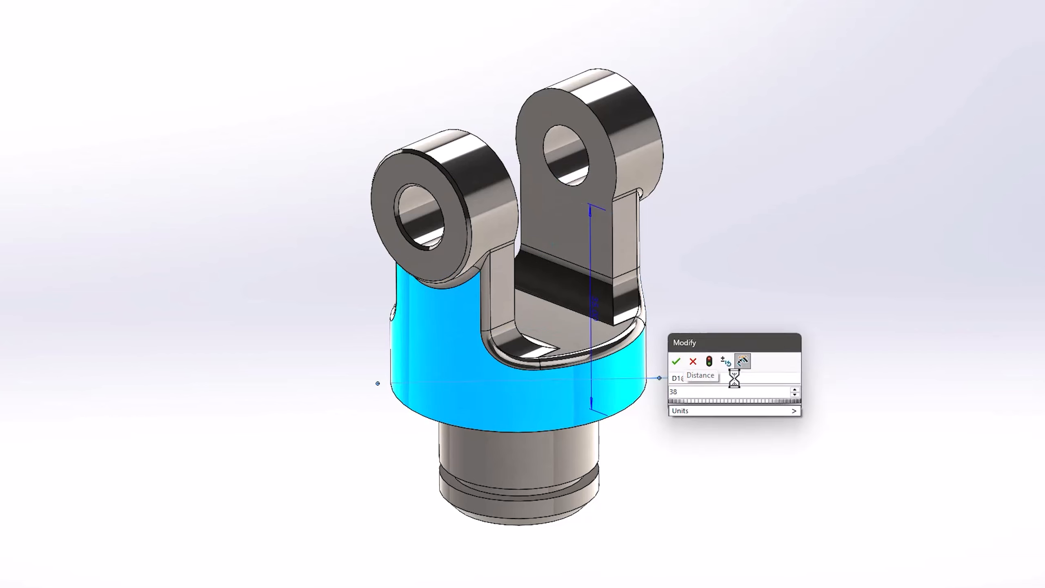
pyautogui.click(710, 361)
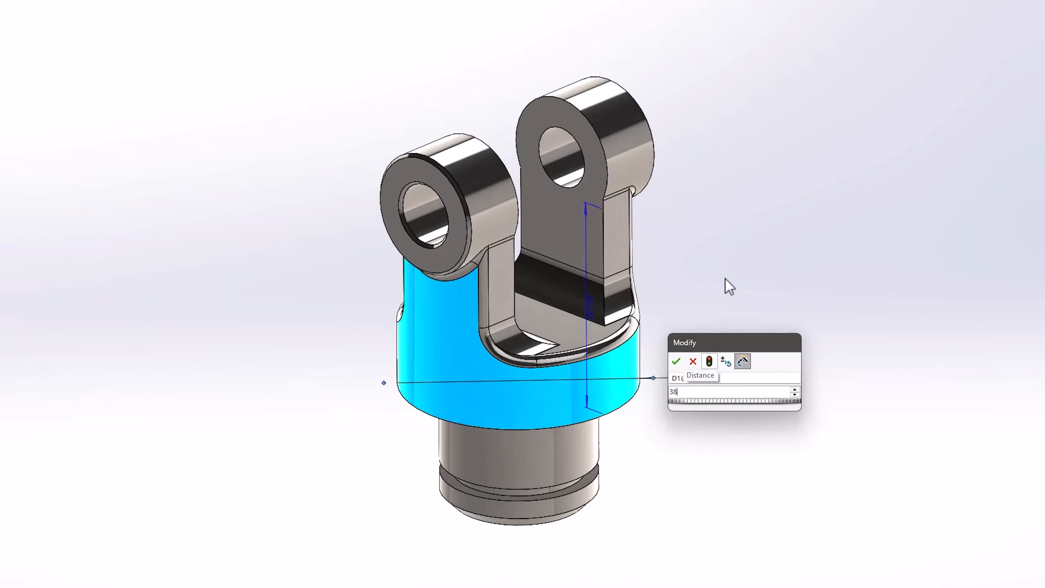
pyautogui.press('Return')
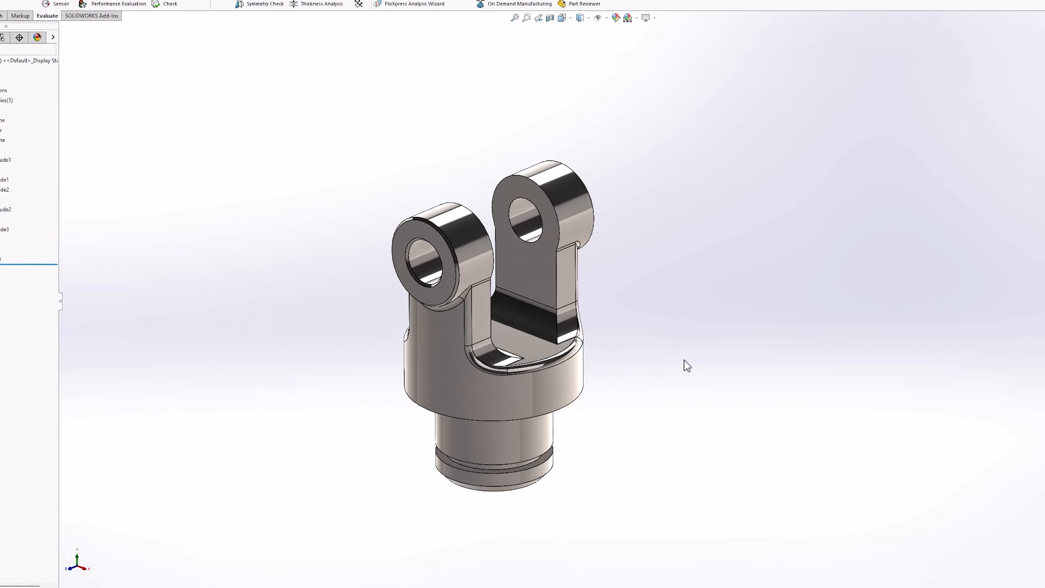